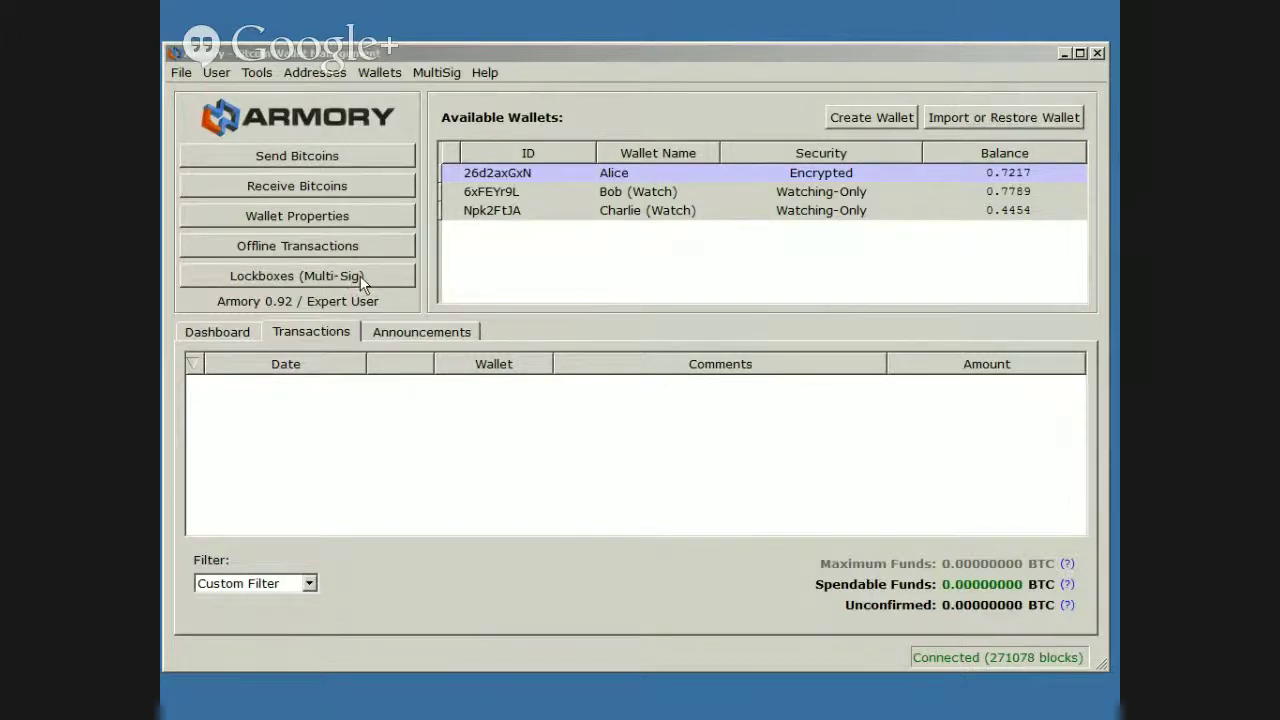
# Start a spending transaction from the 2-of-3 ABC Lockbox in the multi-sig lockbox manager
pyautogui.click(360, 276)
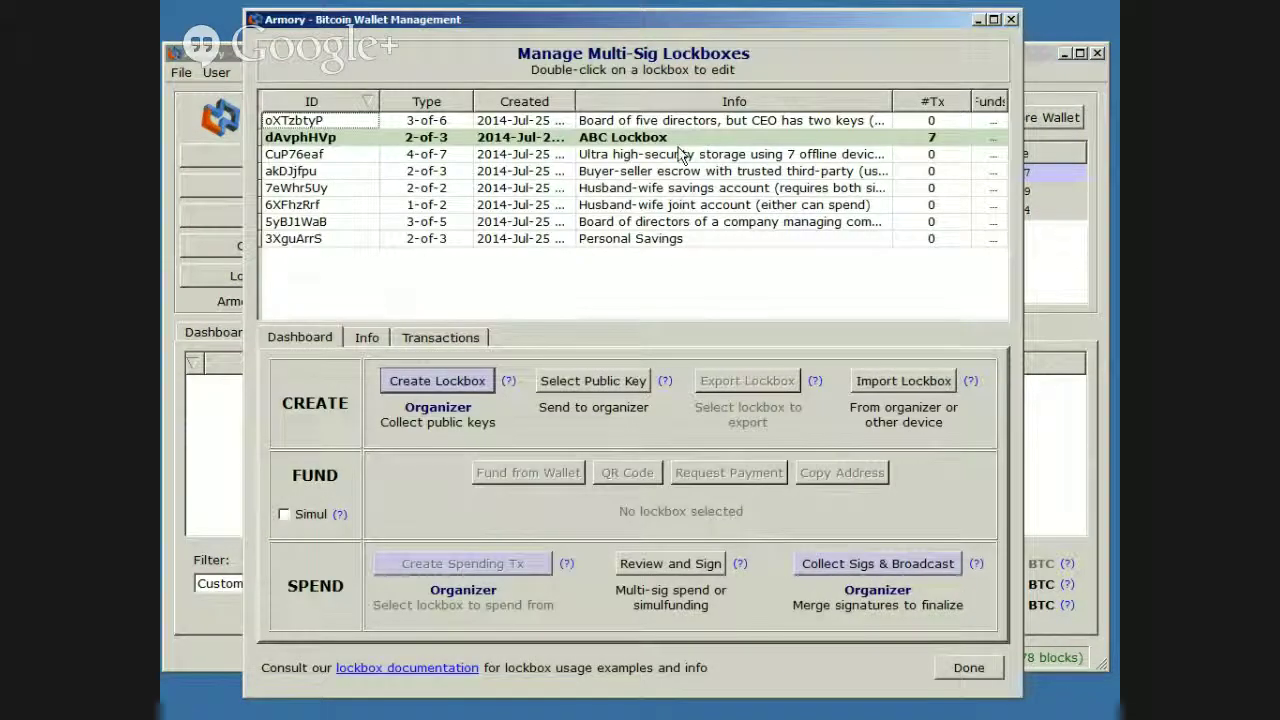
pyautogui.click(671, 140)
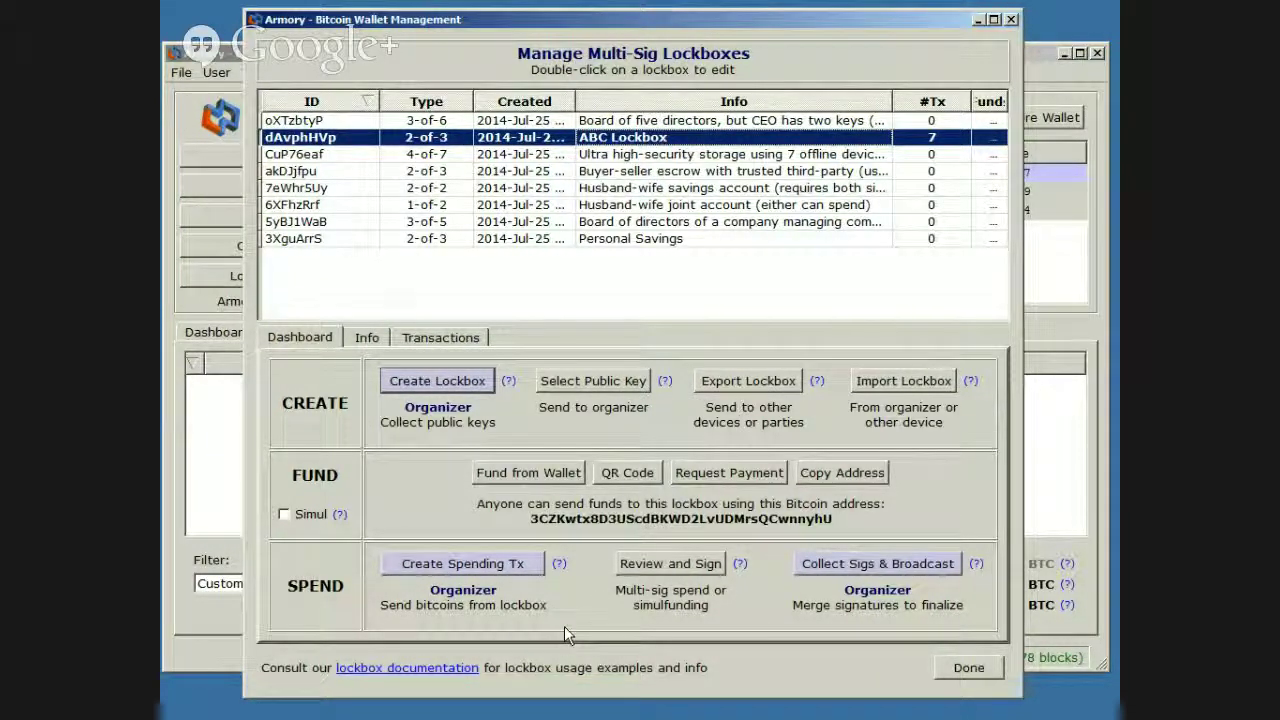
pyautogui.click(448, 563)
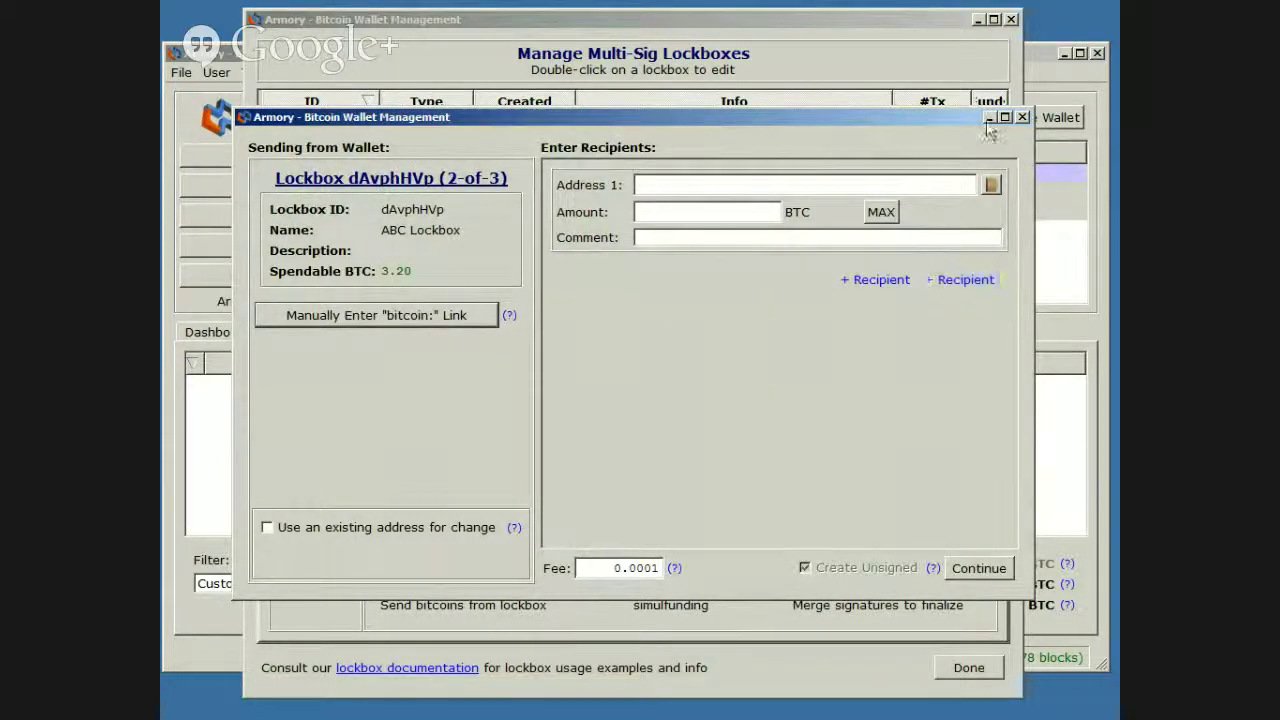
# Set the encrypted wallet from the address book as recipient and use the maximum amount, 3.1999 BTC
pyautogui.click(990, 186)
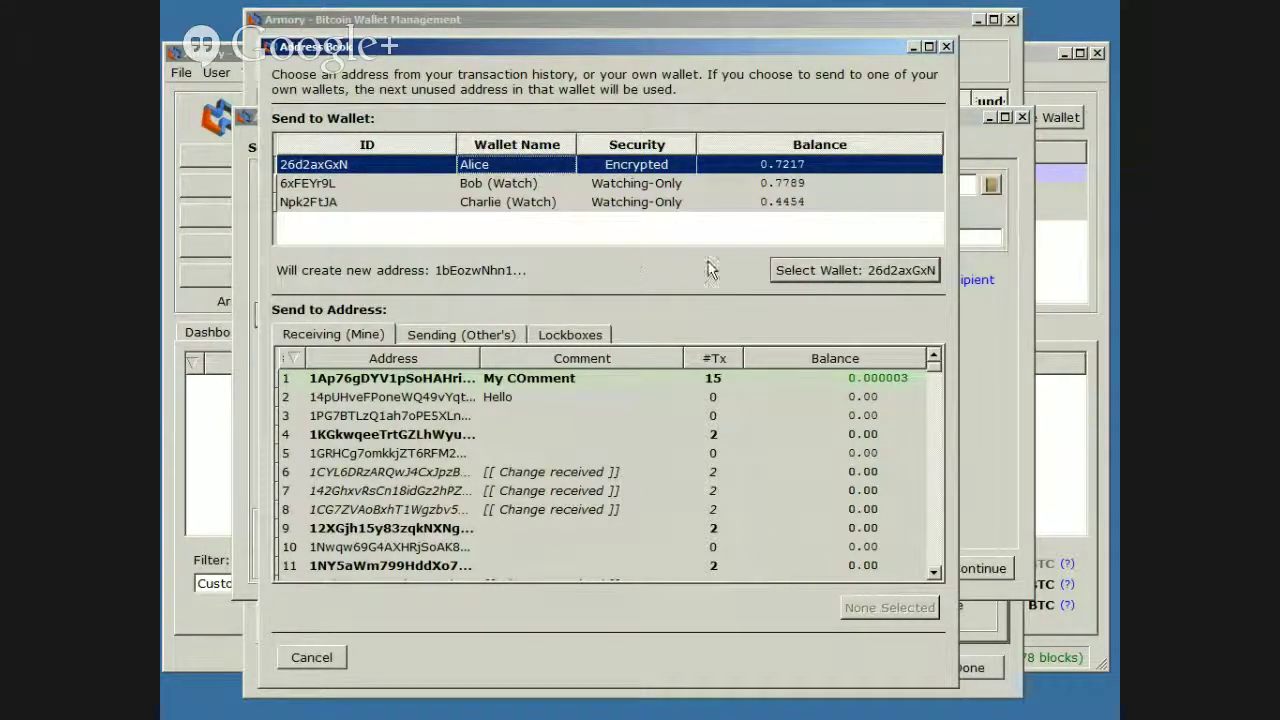
pyautogui.click(818, 272)
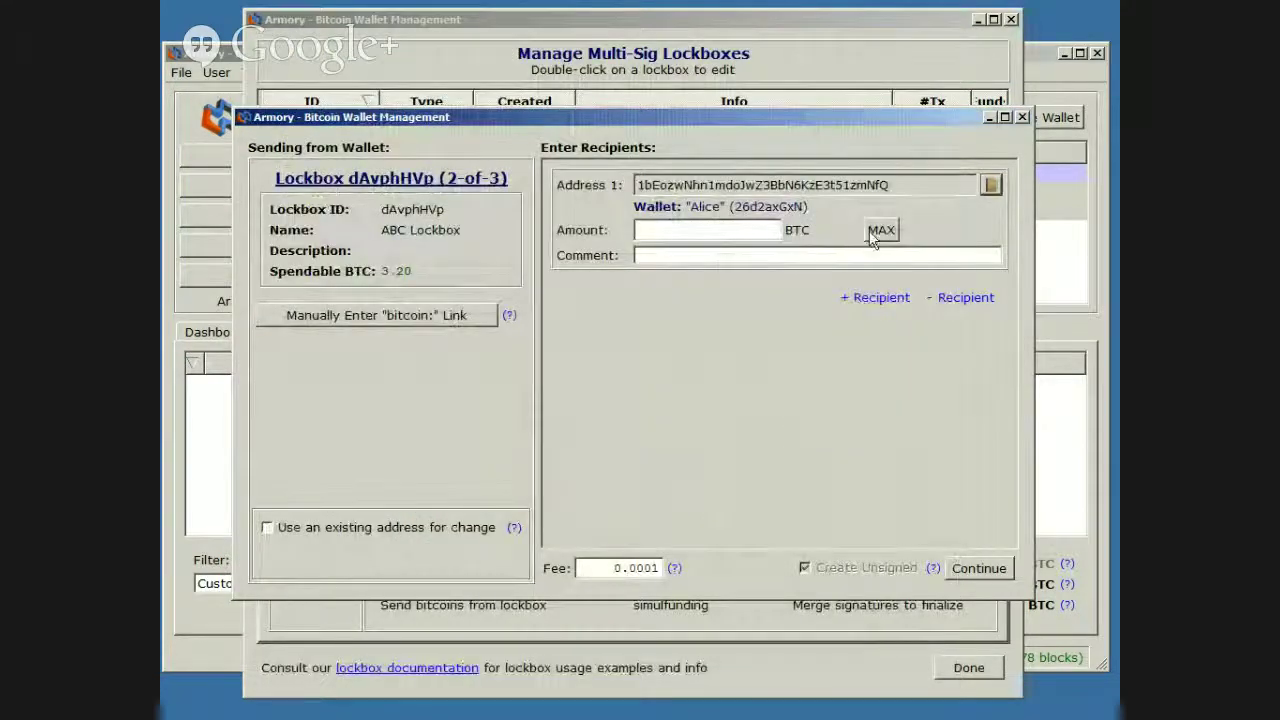
pyautogui.click(881, 231)
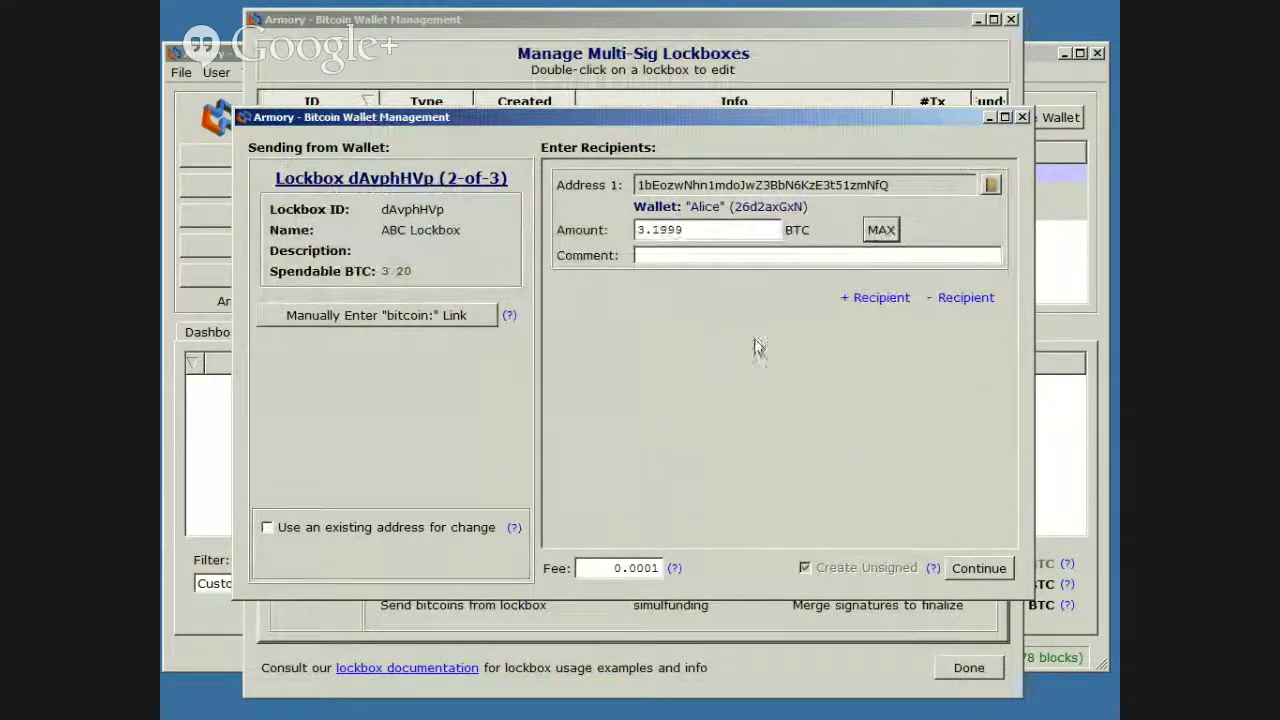
# Add a comment saying the funds are being returned to the recipient by name, and continue to the transaction review
pyautogui.click(742, 256)
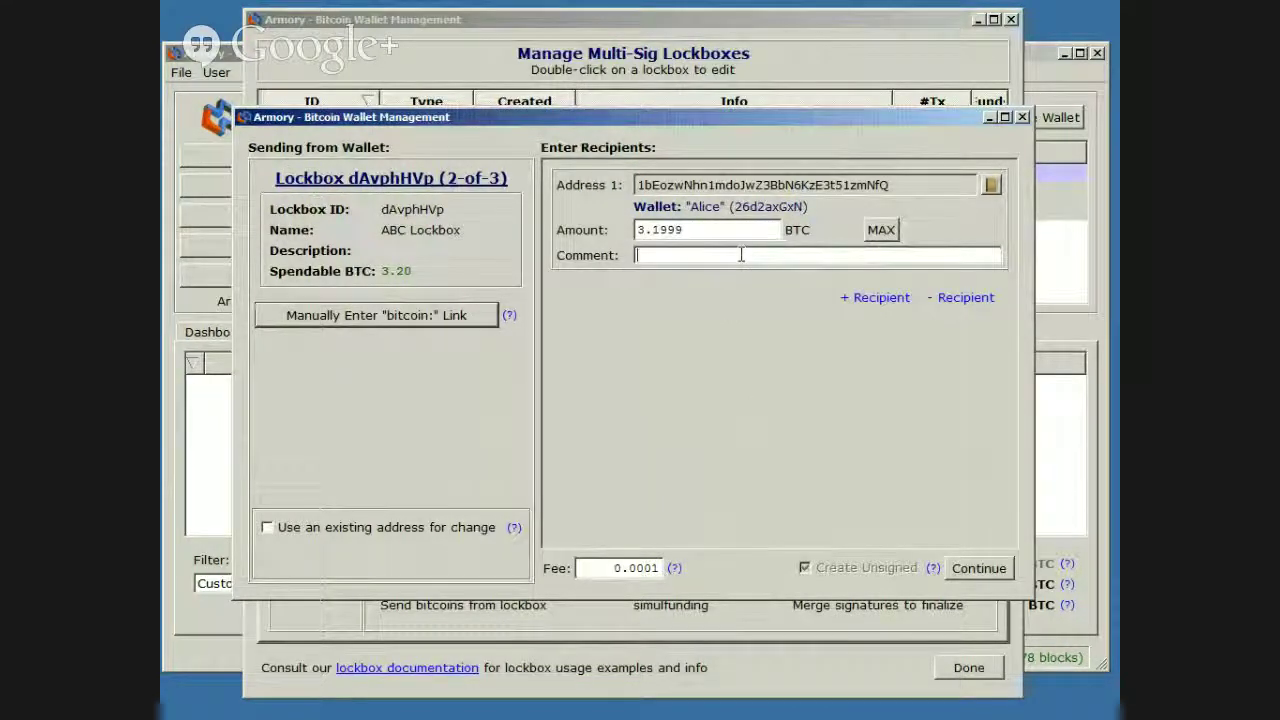
pyautogui.write('Ret')
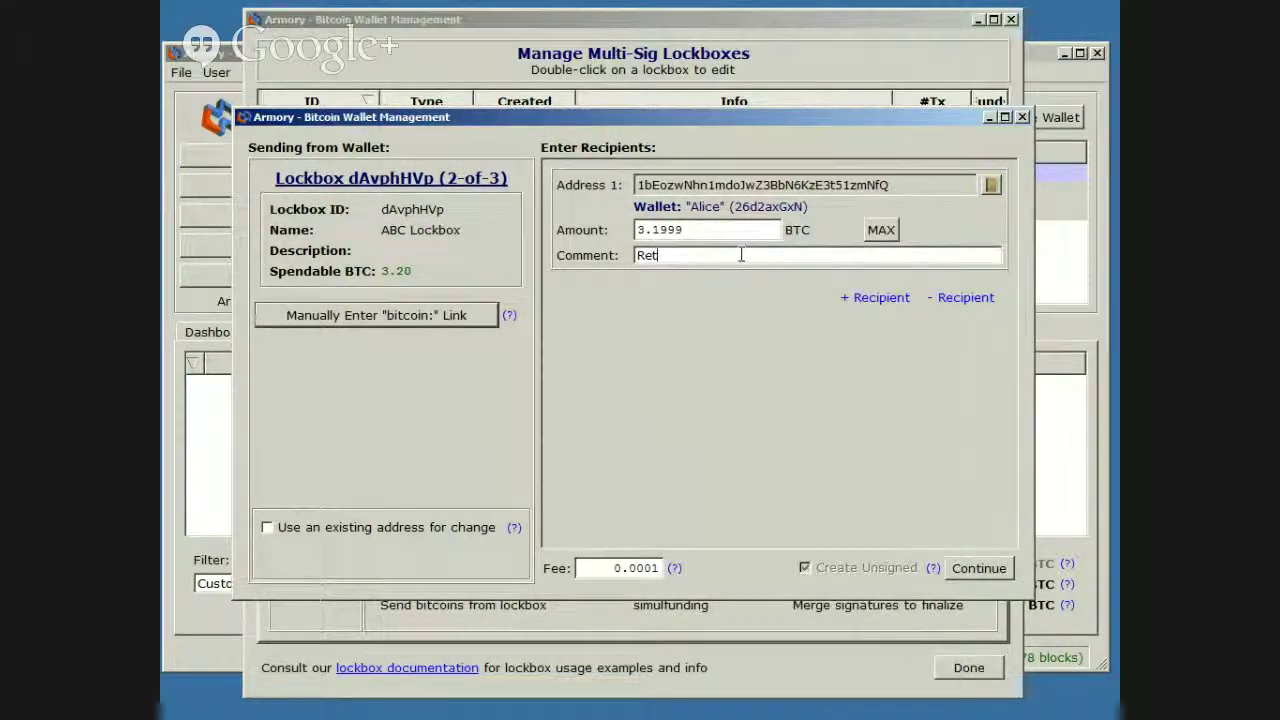
pyautogui.write('urning funds to Alice')
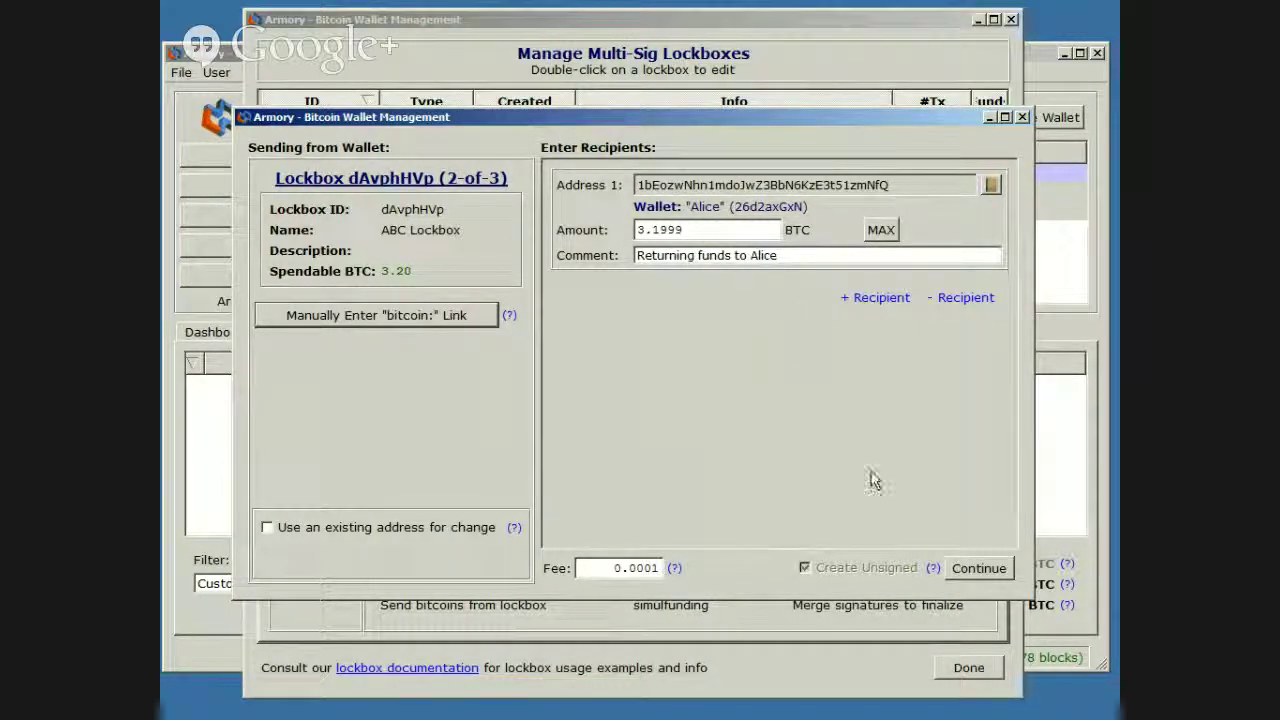
pyautogui.press('Return')
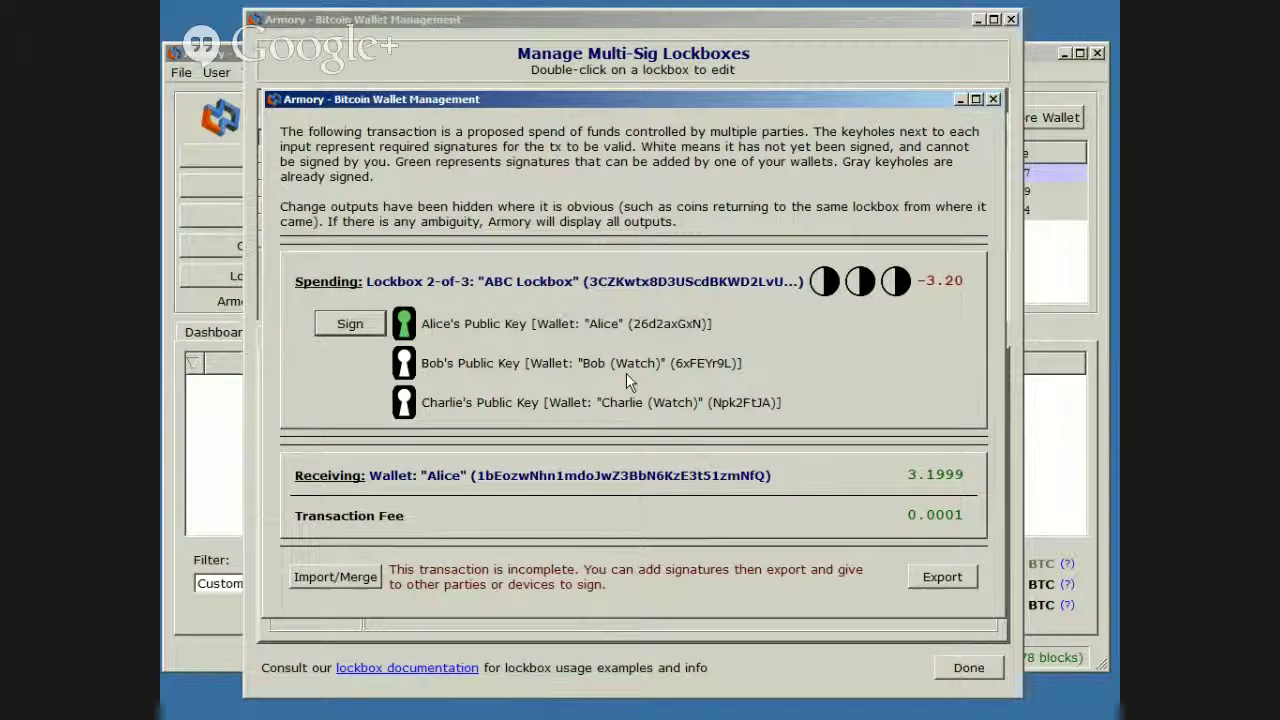
# Sign the proposed lockbox spend with the encrypted wallet's key, entering the wallet passphrase to unlock it
pyautogui.click(345, 325)
pyautogui.write('****')
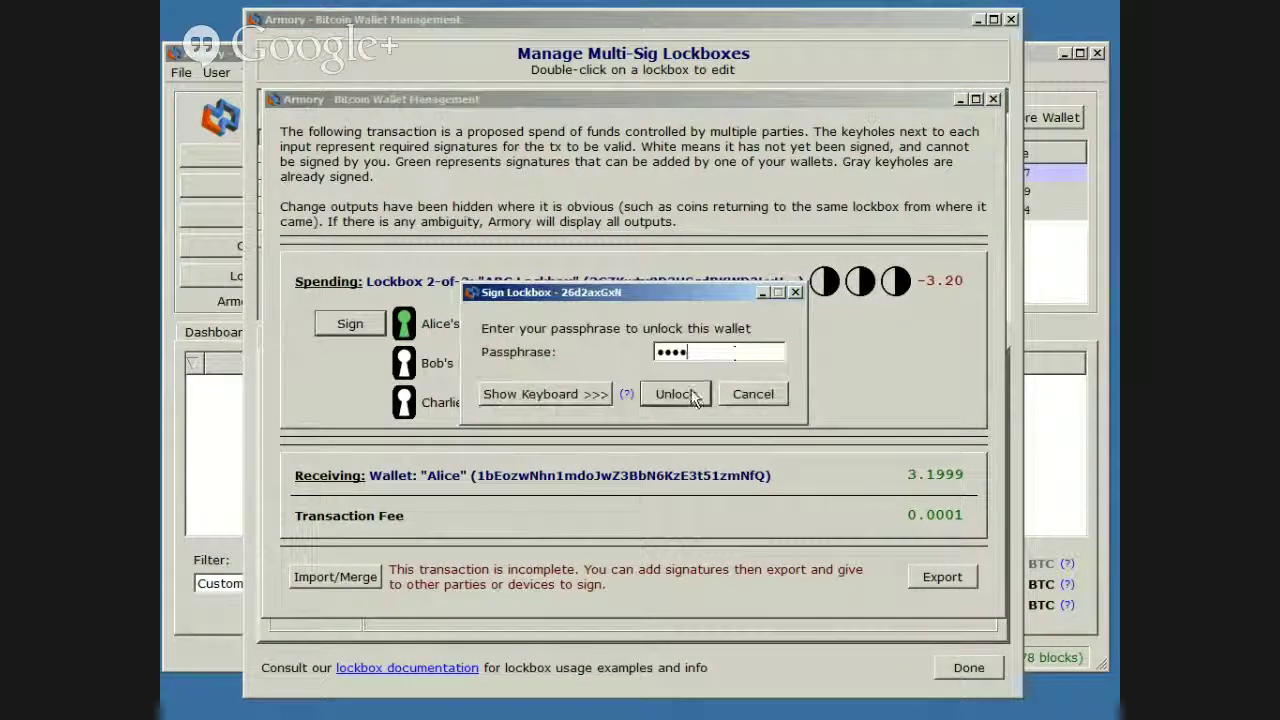
pyautogui.click(690, 395)
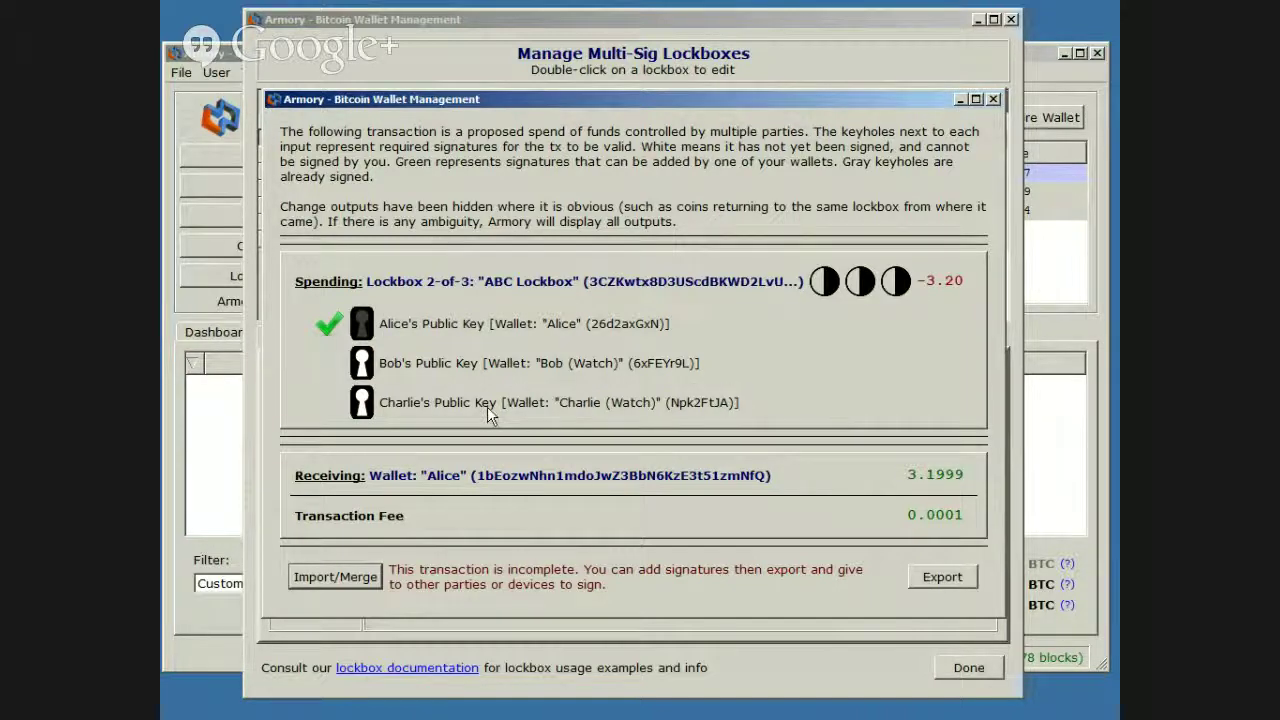
# Export the partially signed transaction by copying its signature collector text to the clipboard, and close the export dialog
pyautogui.click(941, 576)
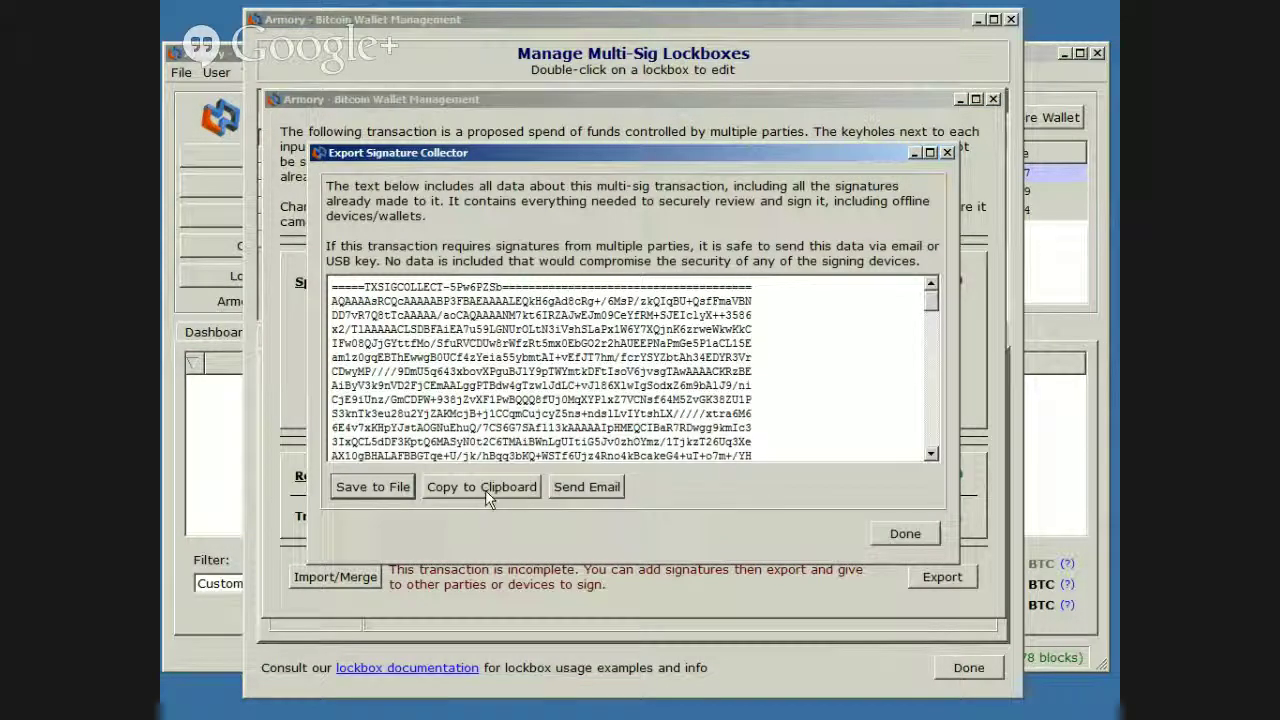
pyautogui.click(511, 493)
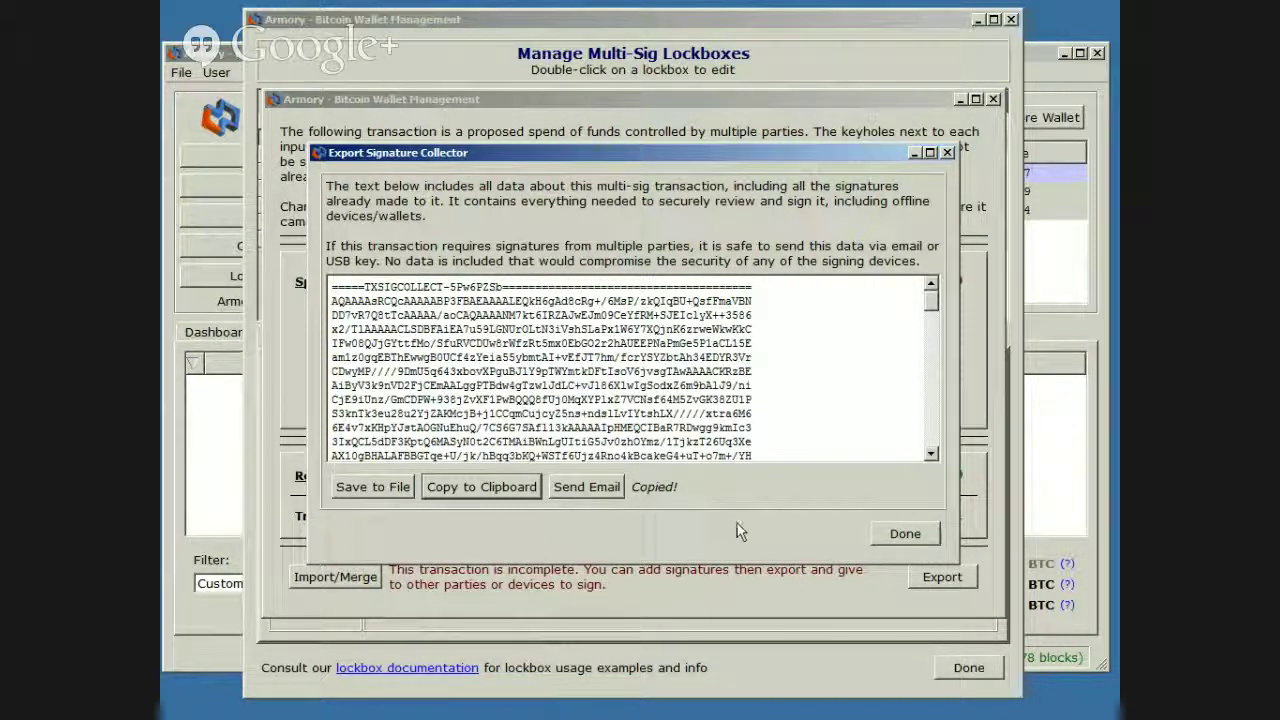
pyautogui.click(905, 534)
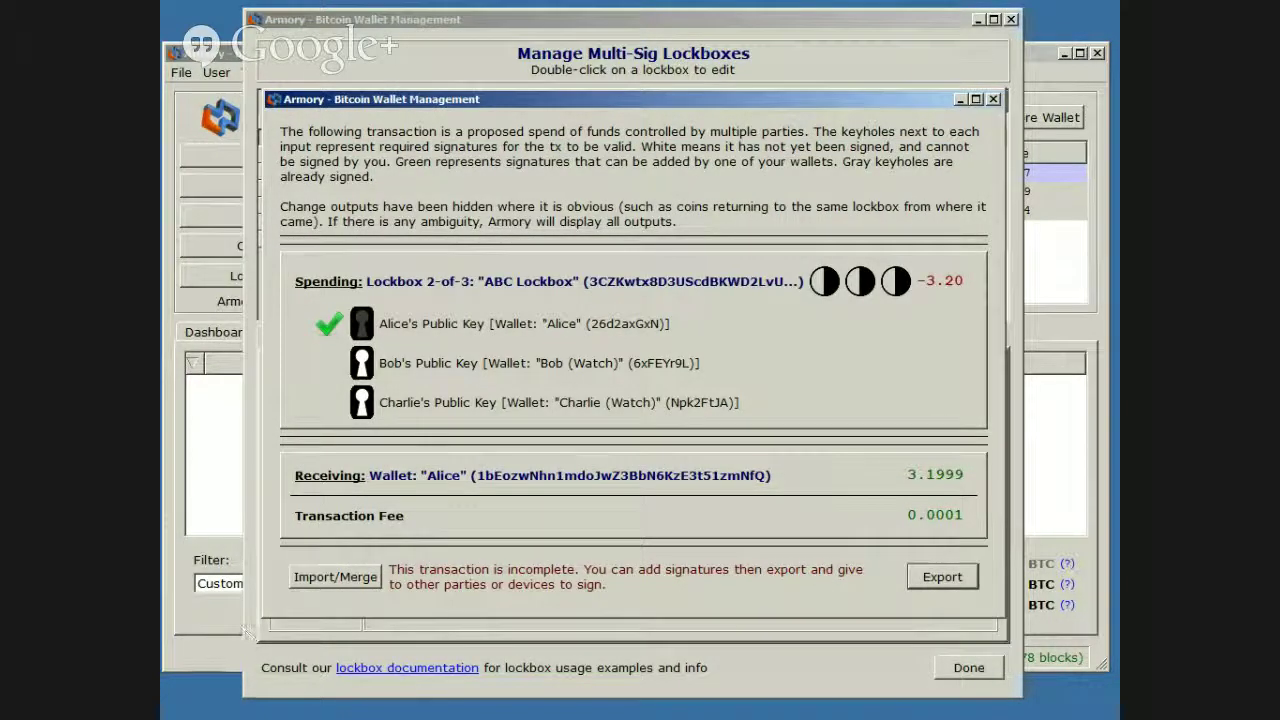
# Switch to the offline Armory instance and import the copied signature collector text for review and signing
pyautogui.click(295, 473)
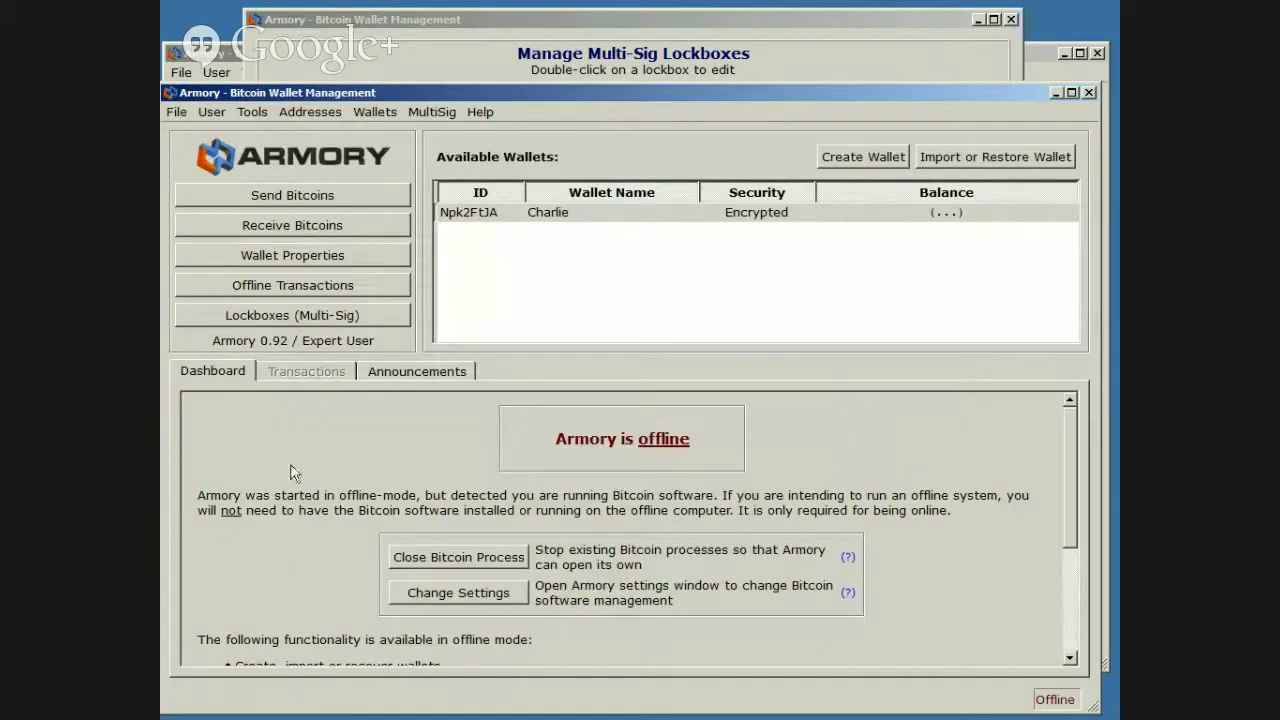
pyautogui.click(314, 314)
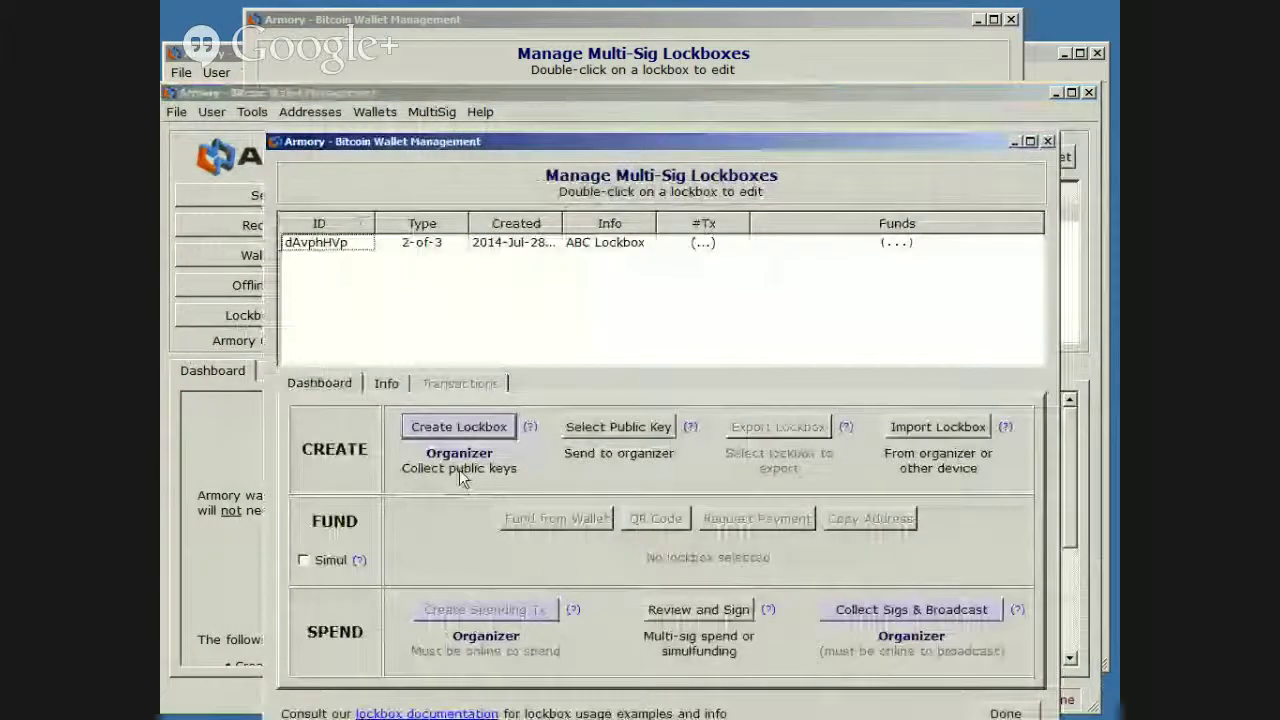
pyautogui.click(727, 612)
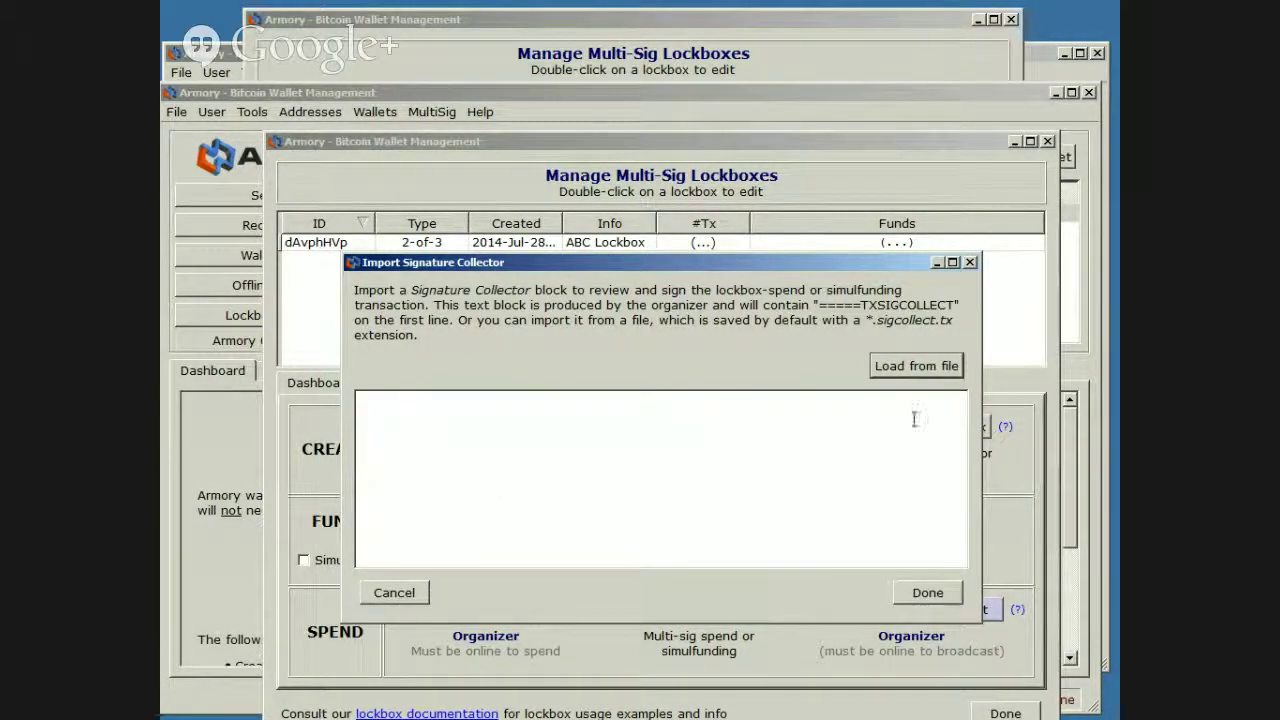
pyautogui.rightClick(502, 440)
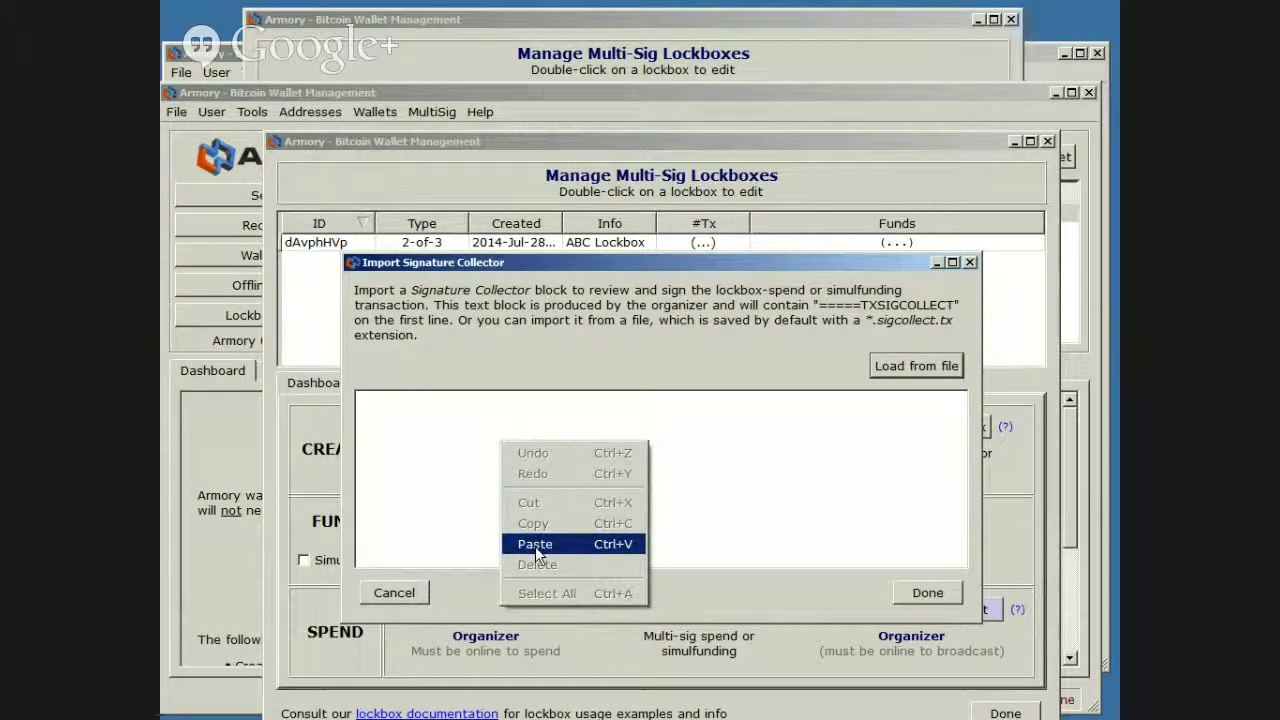
pyautogui.click(536, 548)
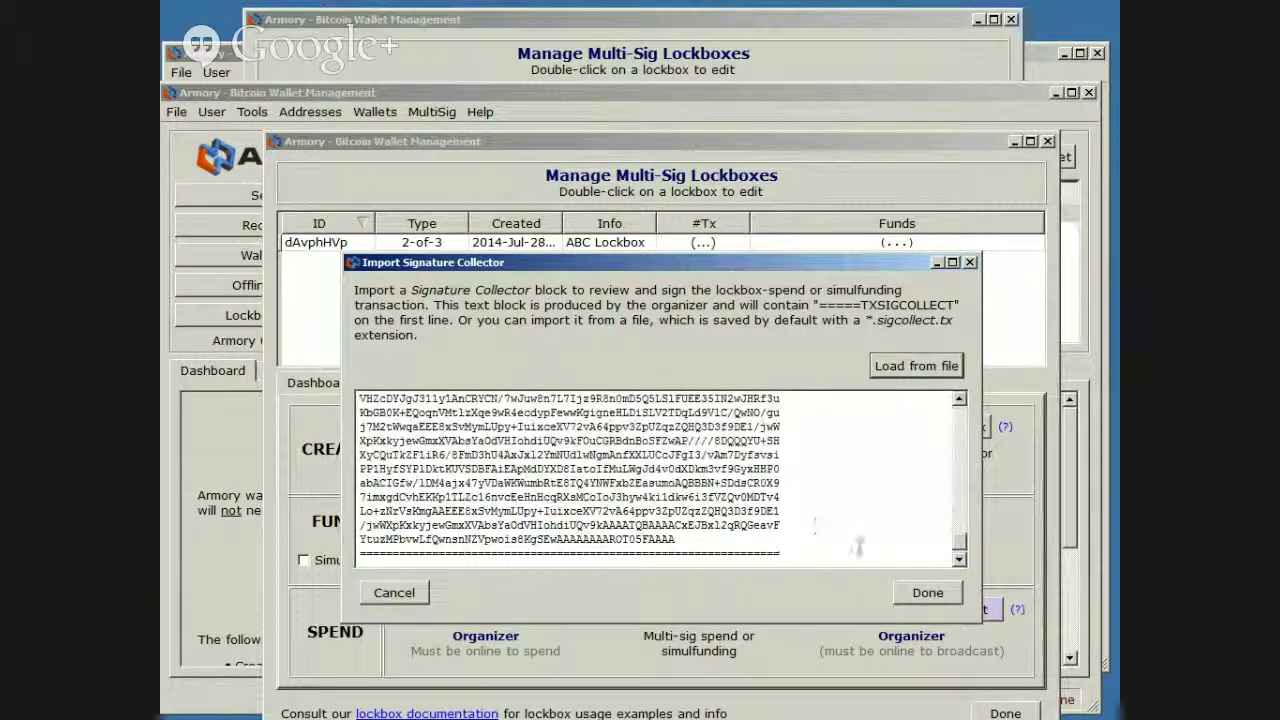
pyautogui.click(930, 596)
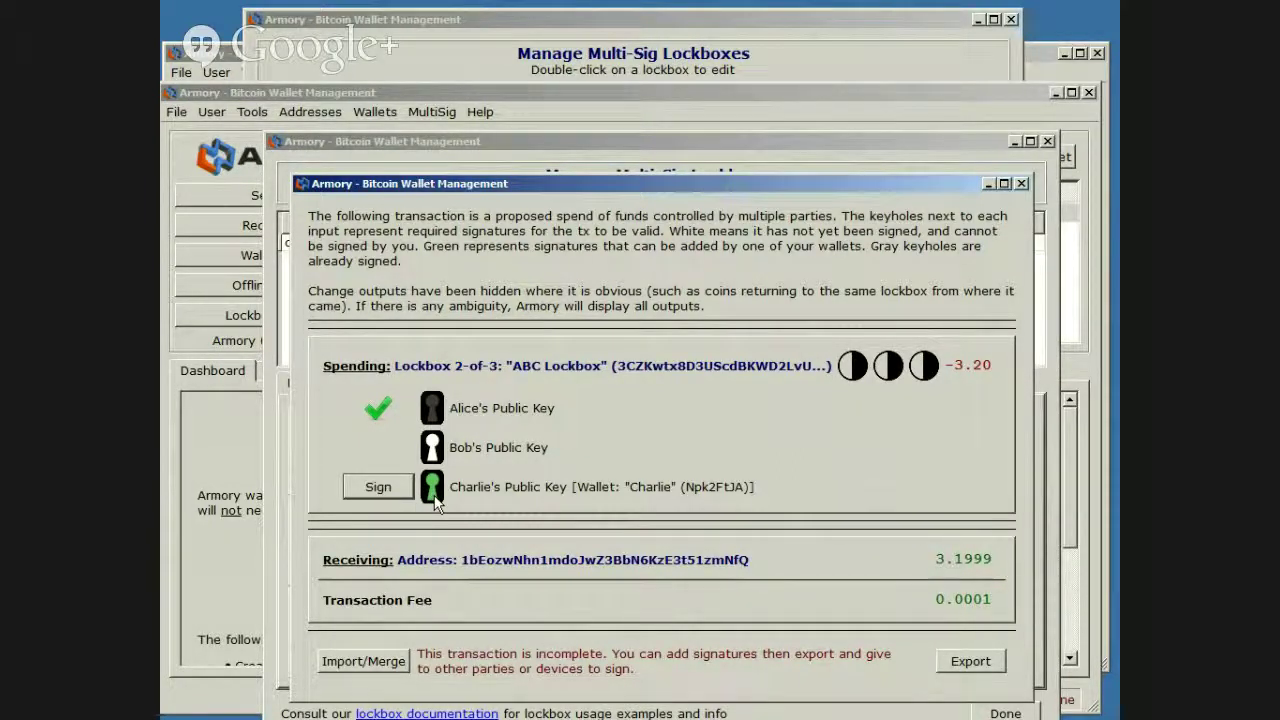
# Sign the imported transaction with the offline wallet's key, entering that wallet's passphrase
pyautogui.click(378, 486)
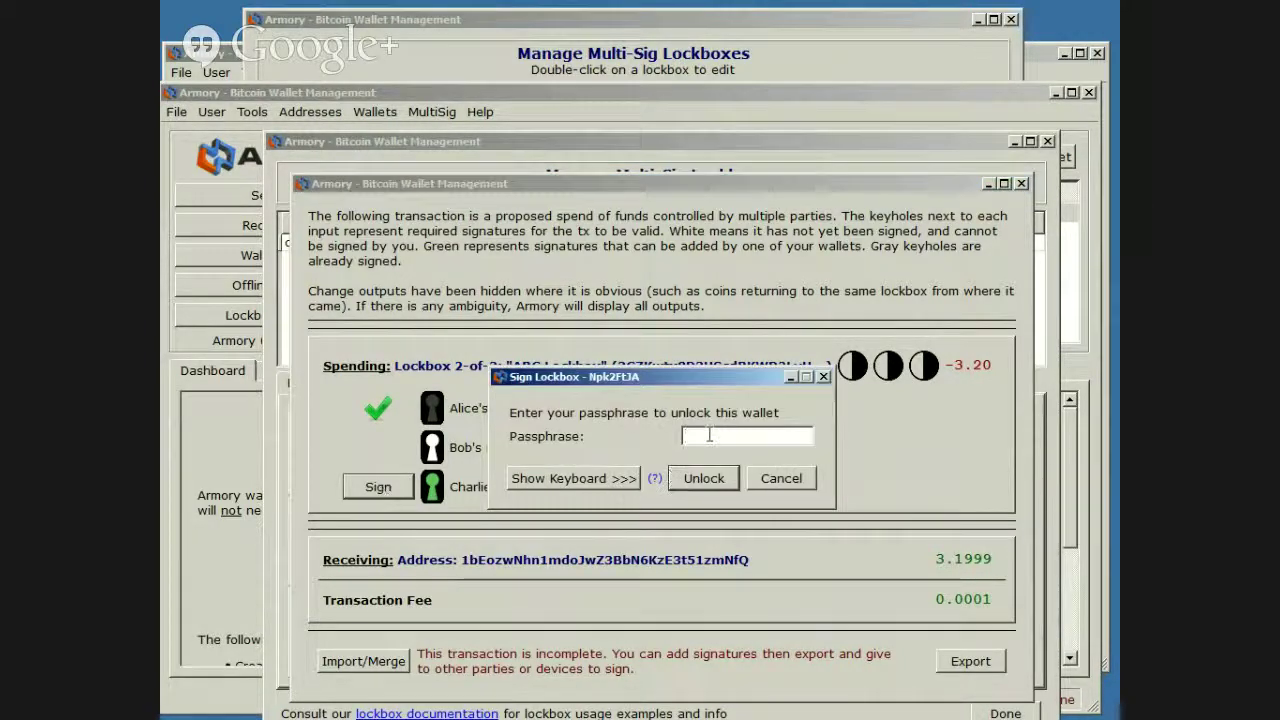
pyautogui.write('••••••')
pyautogui.click(704, 478)
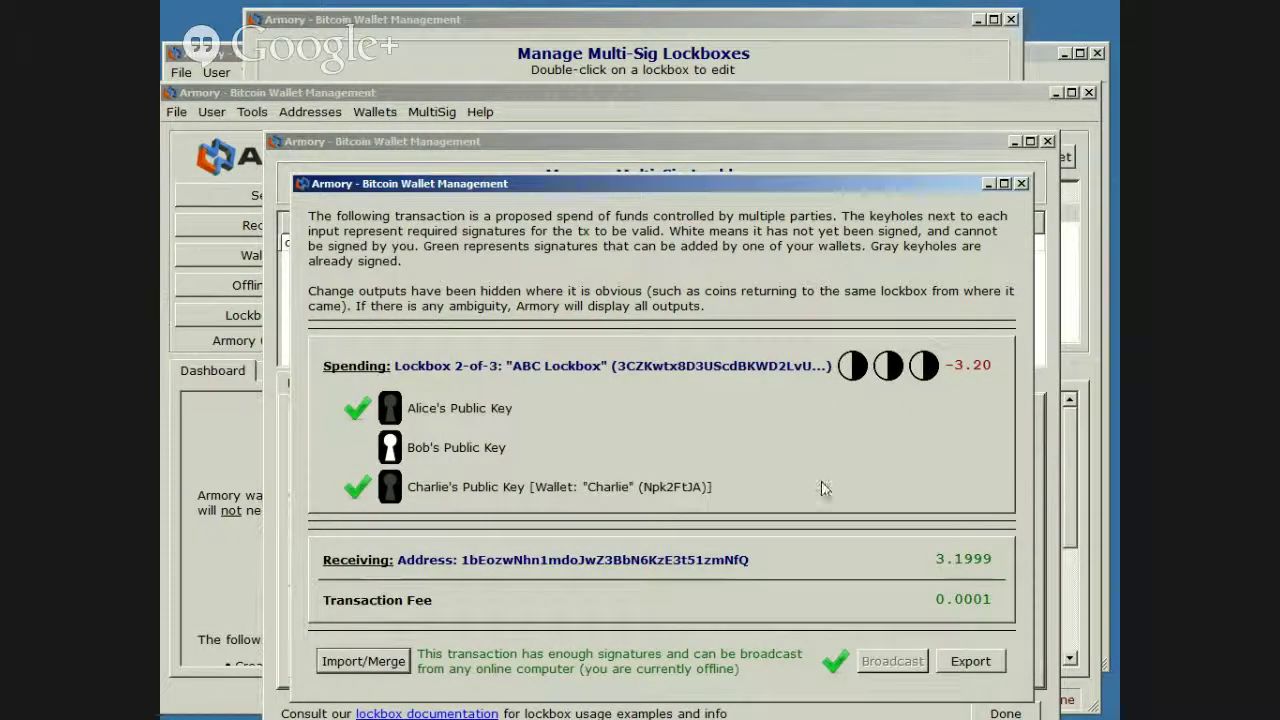
# Copy the signed transaction's signature collector text to the clipboard and close the offline transaction review
pyautogui.click(970, 661)
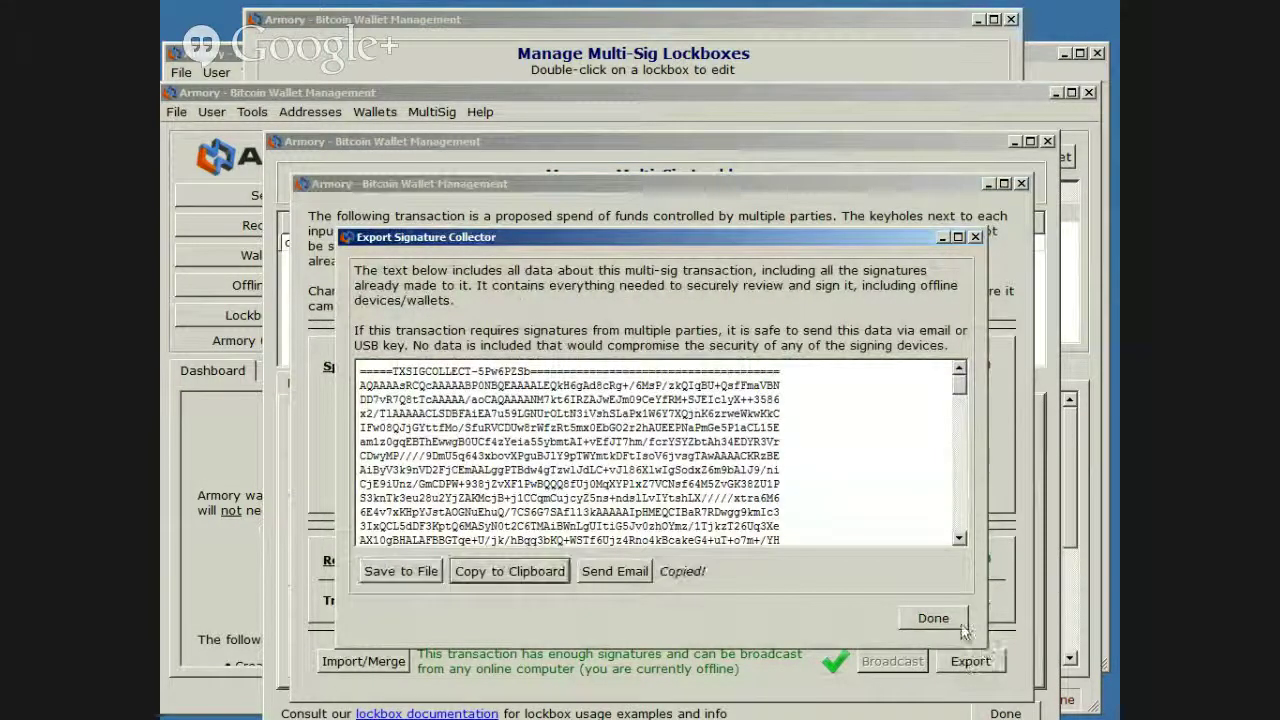
pyautogui.click(932, 617)
pyautogui.click(1021, 185)
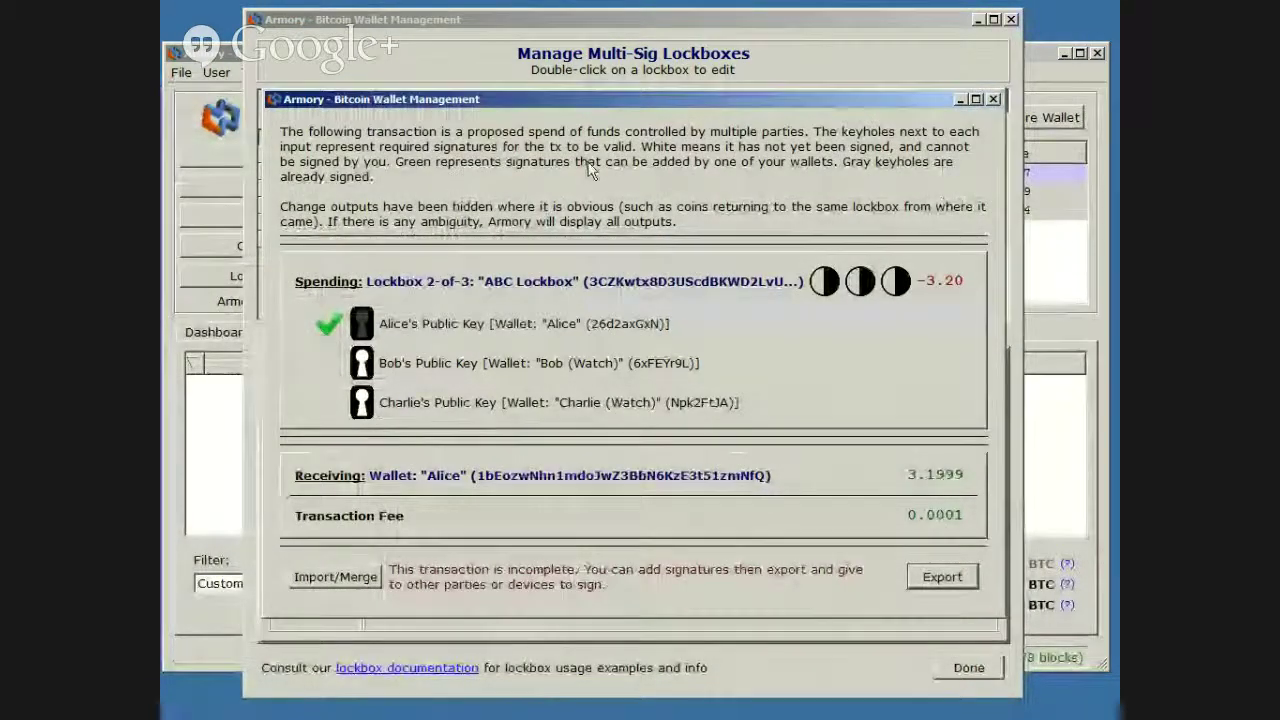
# Merge the copied signature collector text into the pending transaction on the online instance and broadcast it
pyautogui.click(332, 578)
pyautogui.rightClick(661, 323)
pyautogui.click(694, 425)
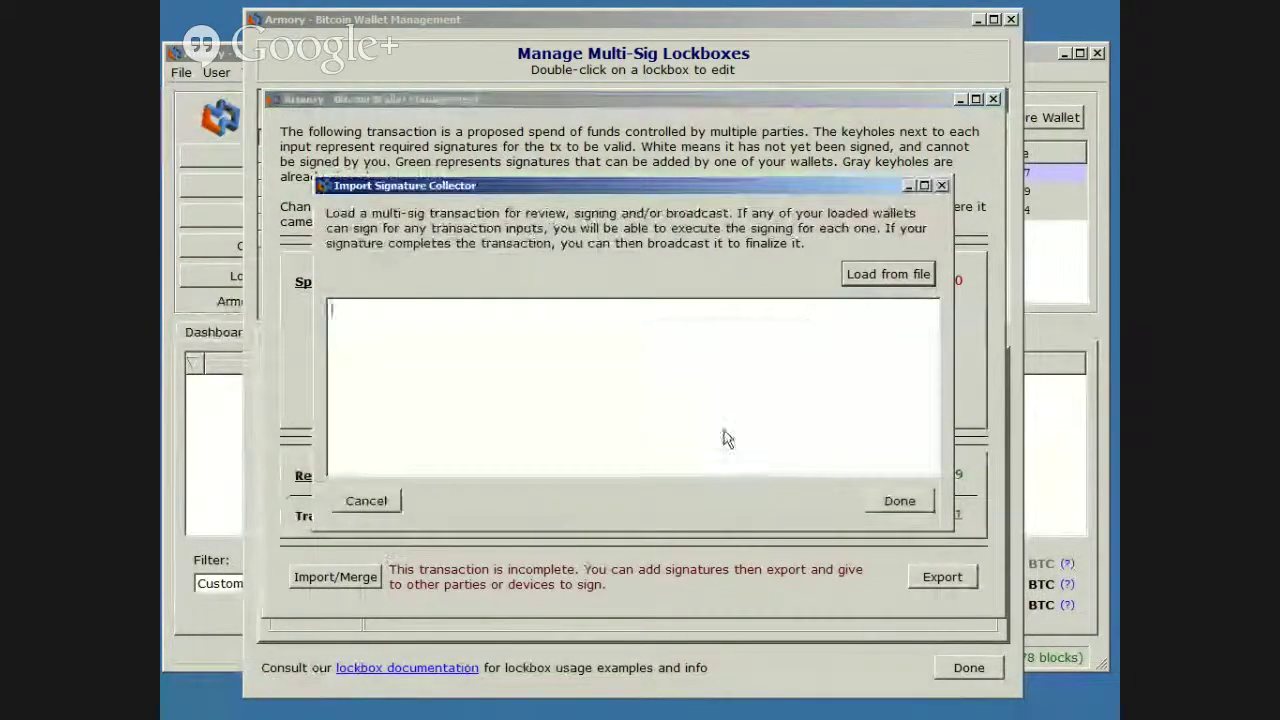
pyautogui.click(904, 504)
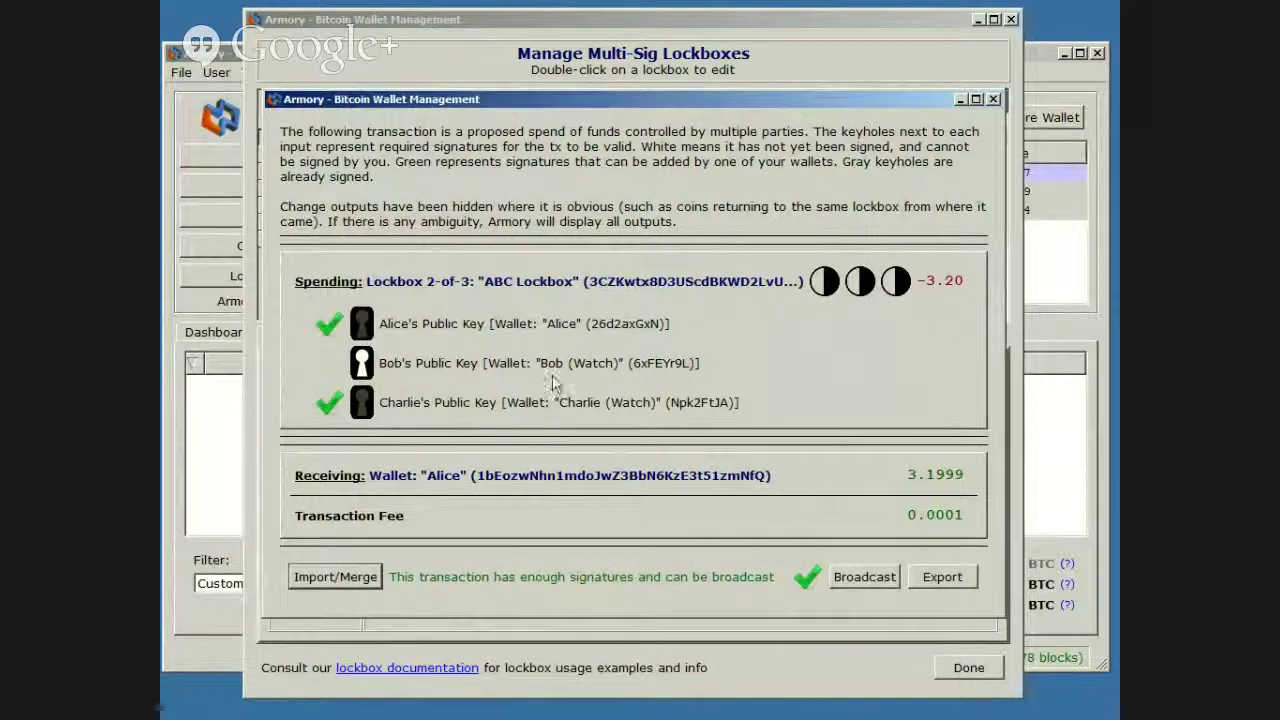
pyautogui.click(872, 575)
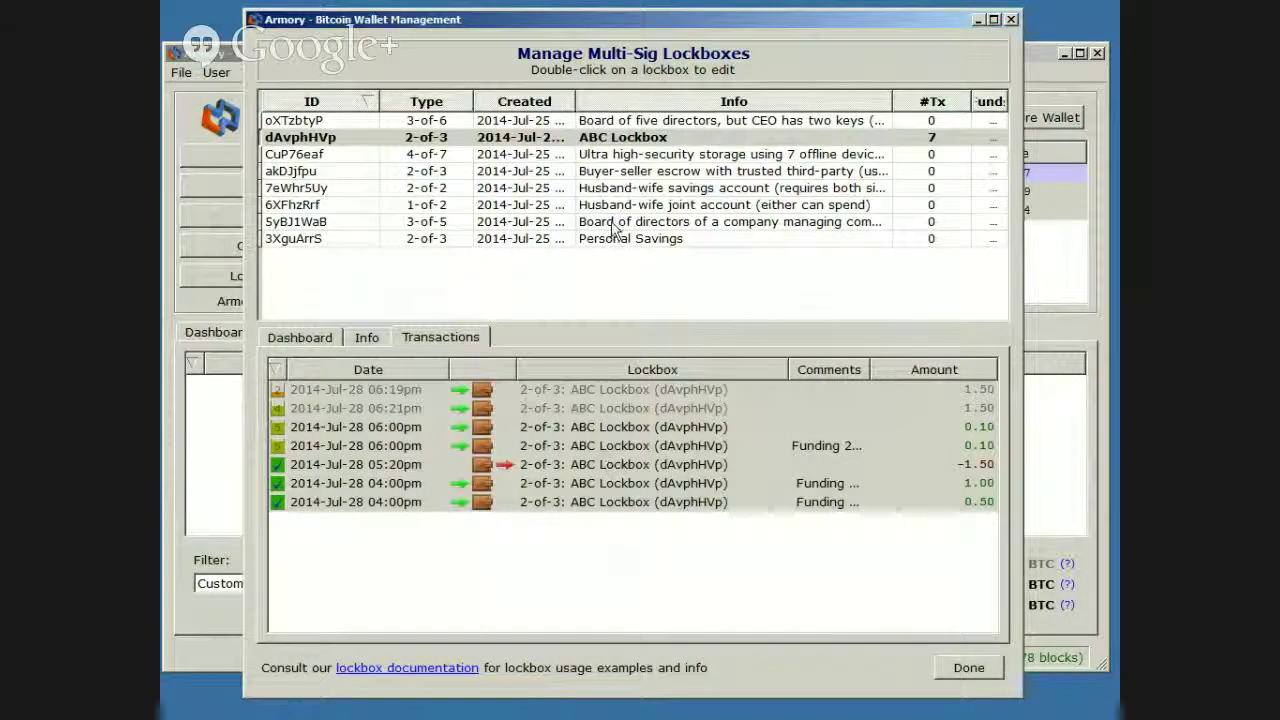
# Examine the new lockbox spend's confirmations, inputs and outputs in its transaction details, and close them
pyautogui.moveTo(337, 392)
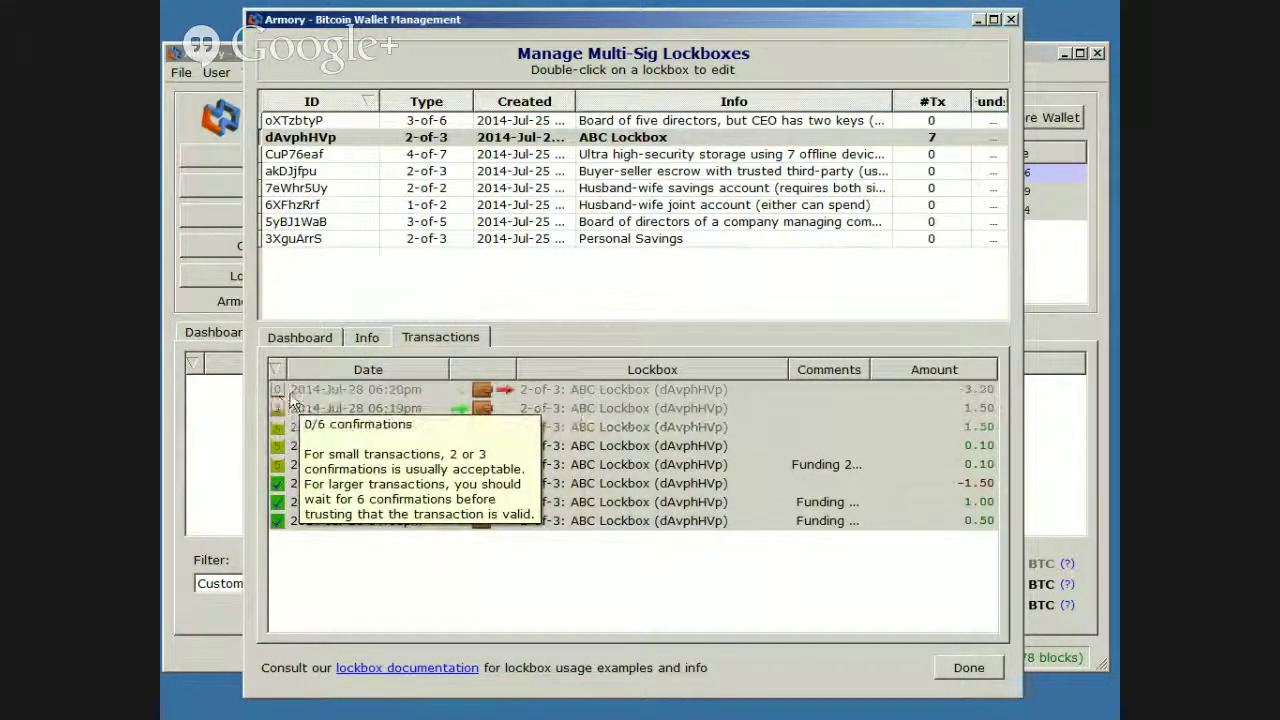
pyautogui.doubleClick(305, 389)
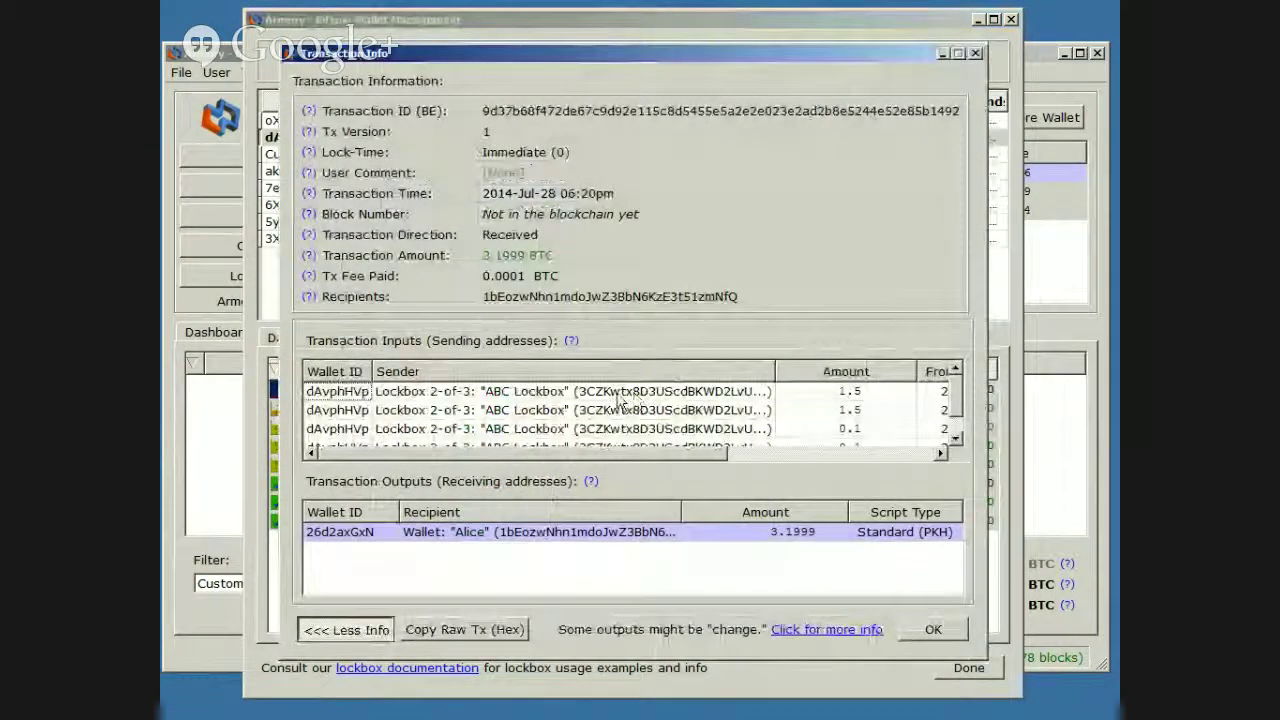
pyautogui.moveTo(700, 462); pyautogui.dragTo(672, 459)
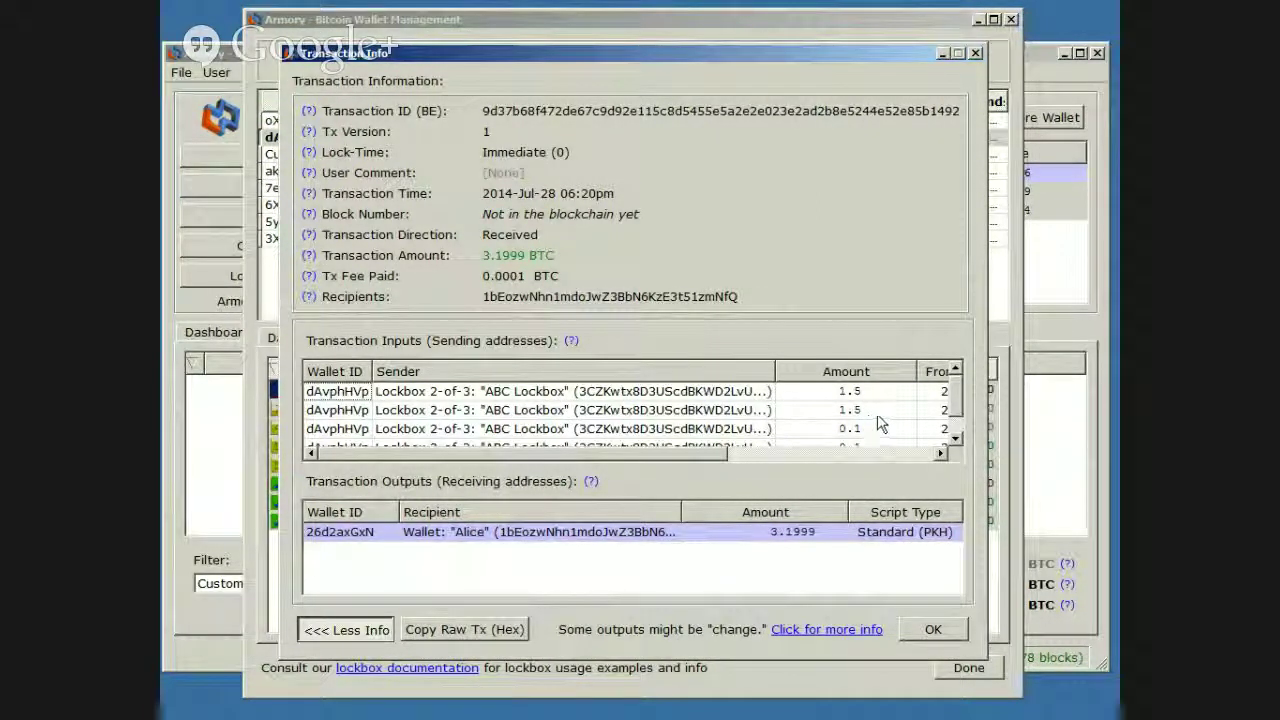
pyautogui.scroll(-1, 957, 413)
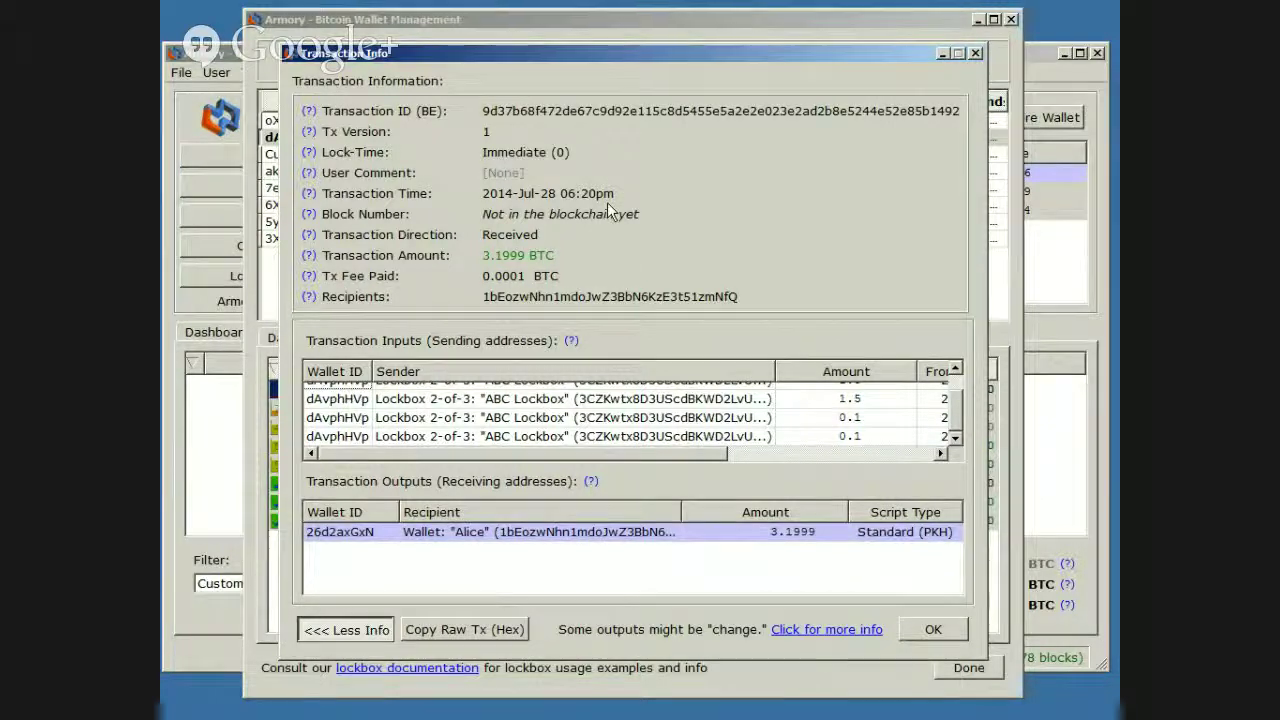
pyautogui.click(932, 636)
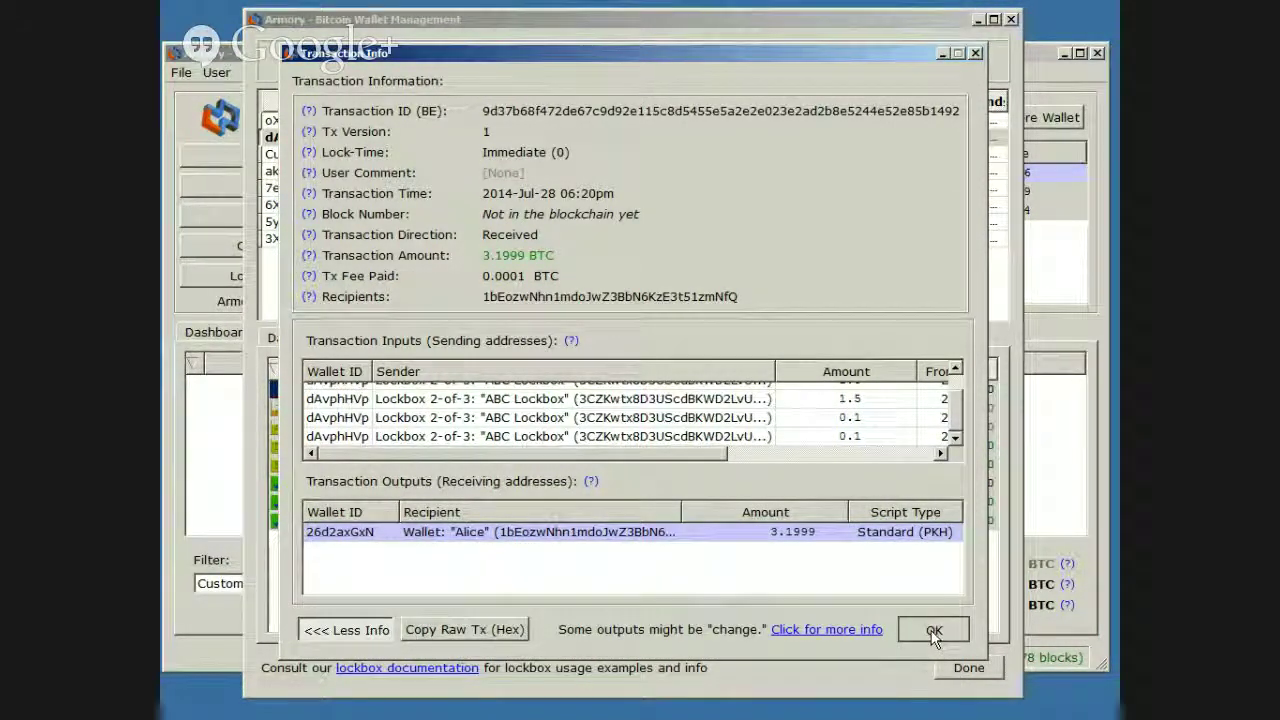